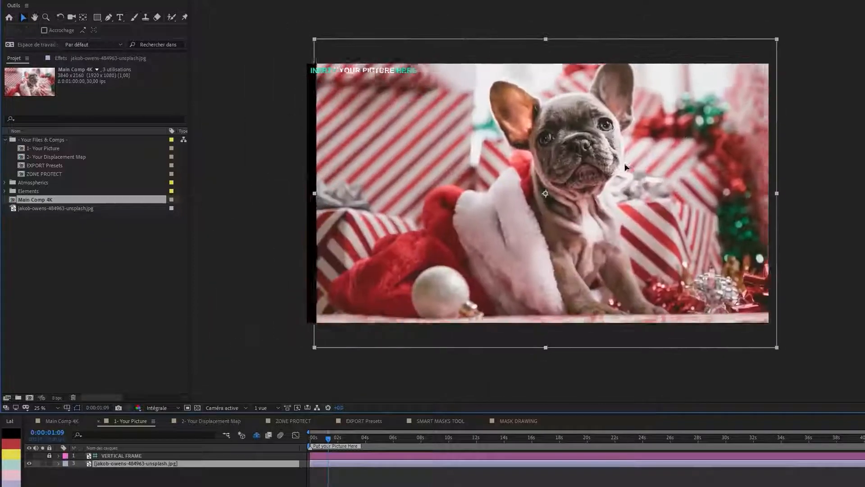
Scale and align the puppy photo so it fills the 1- Your Picture composition frame
mouse_move(773, 349)
left_mouse_down()
mouse_move(785, 361)
mouse_move(761, 343)
mouse_move(774, 351)
left_mouse_up()
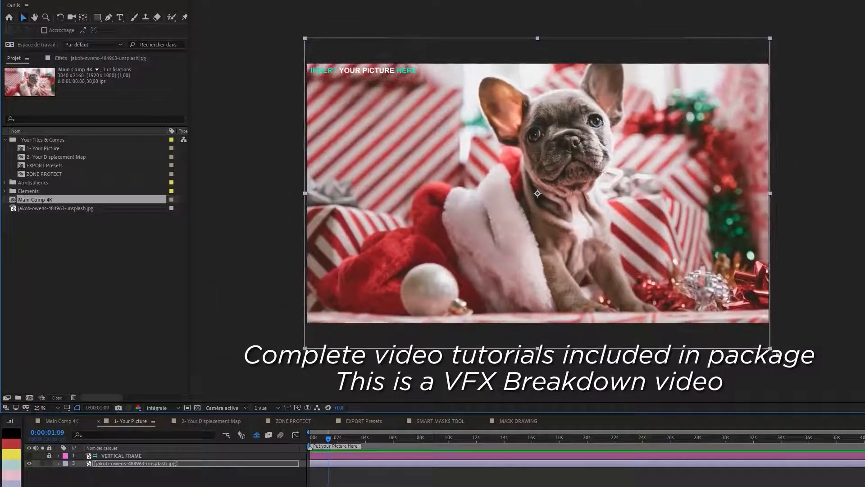
Open the SMART MASKS TOOL from the 2- Your Displacement Map composition and enter its mask drawing composition
left_click(207, 420)
left_click(103, 463)
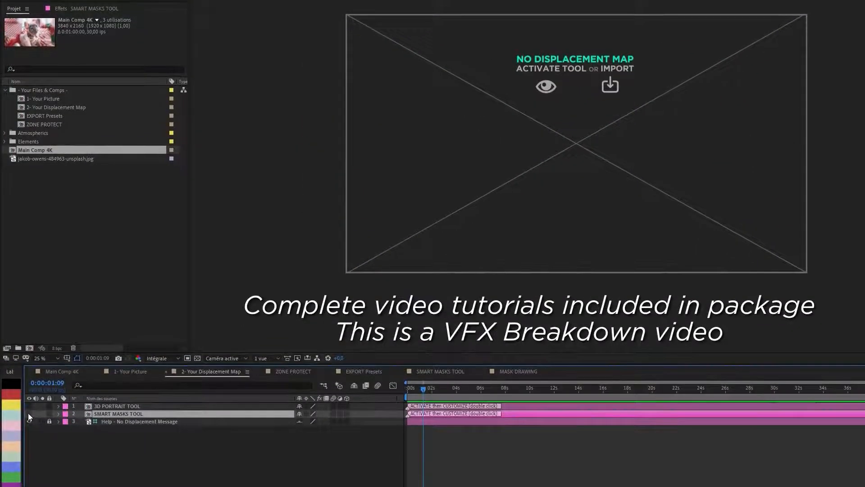
double_click(119, 414)
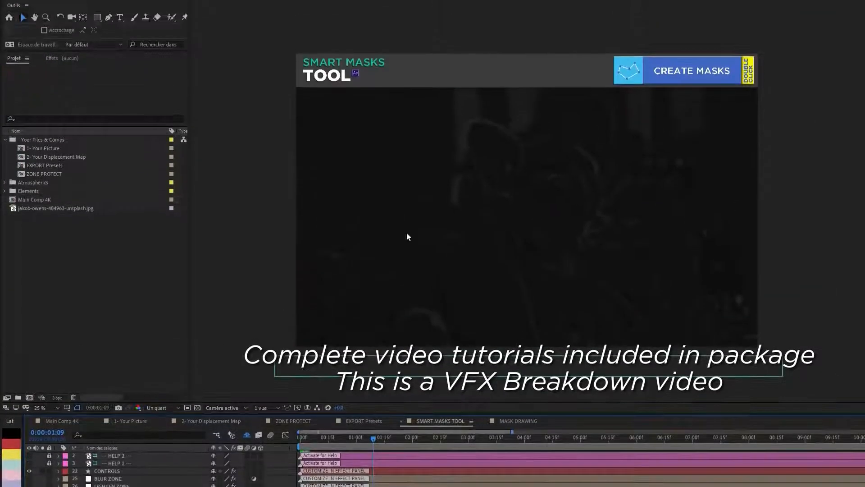
double_click(721, 29)
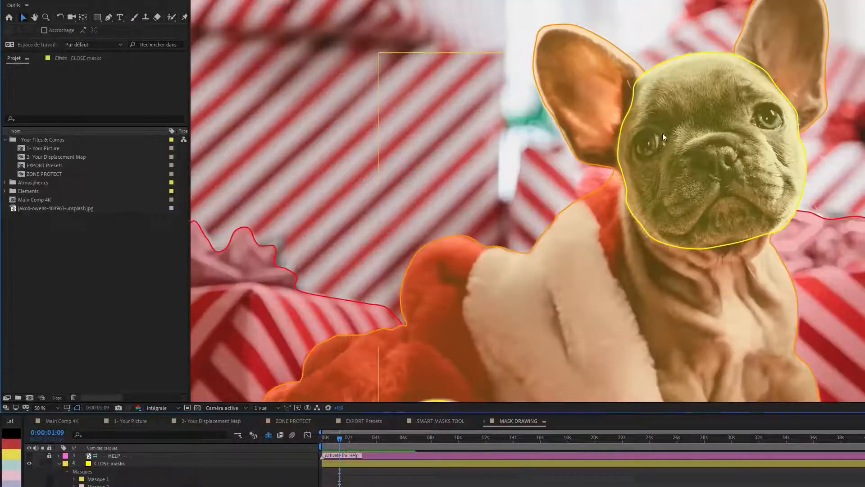
scroll(612, 221, "down", 1)
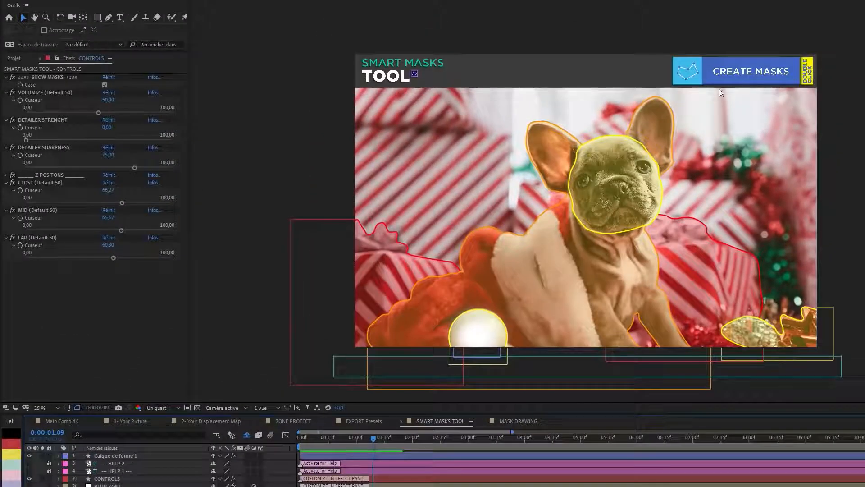
Turn off Show Masks in the Smart Masks controls, set Volumize to 100 and adjust Detailer Strength for the puppy's depth map
left_click(64, 76)
left_click(105, 84)
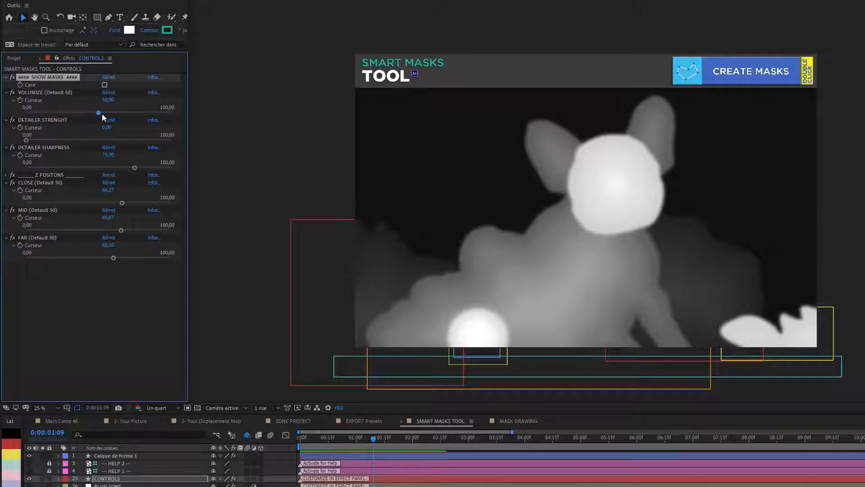
left_click_drag(102, 114, 58, 113)
left_click_drag(4, 120, 199, 121)
left_click_drag(26, 140, 61, 140)
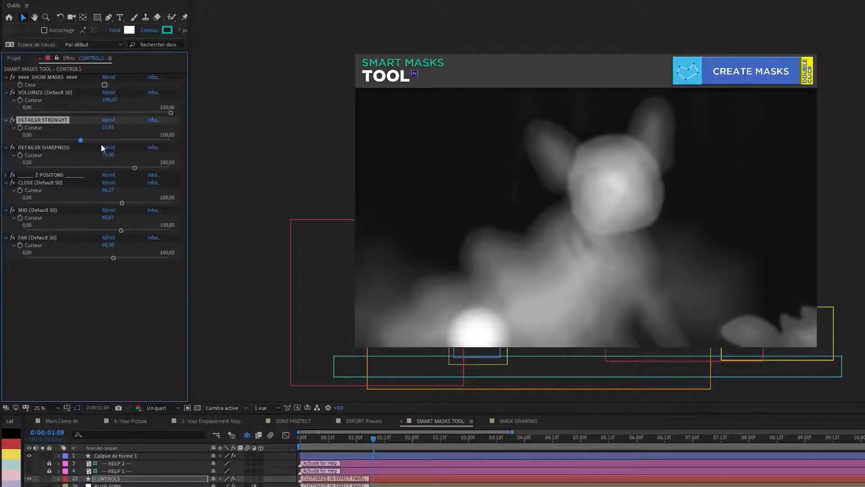
left_click_drag(121, 146, 91, 147)
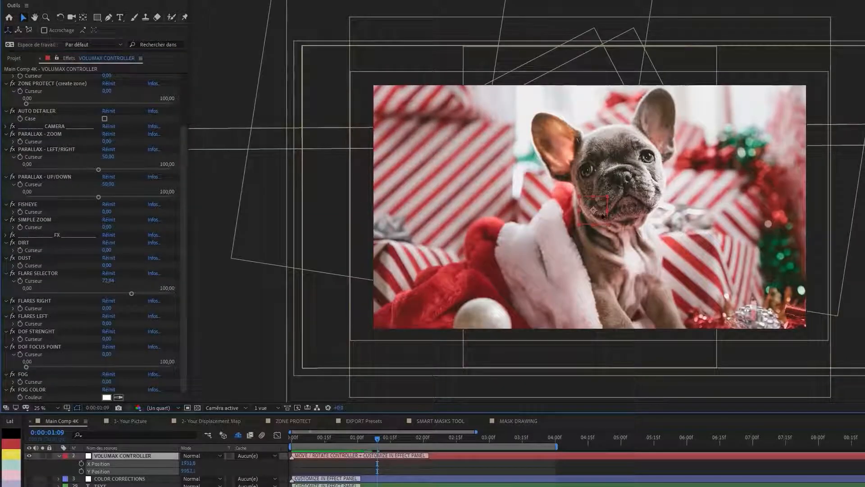
Reposition the VOLUMAX CONTROLLER in the main composition, and try the Parallax Up/Down setting before undoing it
mouse_move(603, 215)
left_mouse_down()
mouse_move(608, 169)
mouse_move(531, 148)
mouse_move(430, 188)
mouse_move(431, 258)
mouse_move(581, 311)
mouse_move(671, 307)
mouse_move(718, 131)
mouse_move(532, 136)
mouse_move(593, 210)
left_mouse_up()
left_click_drag(99, 169, 94, 195)
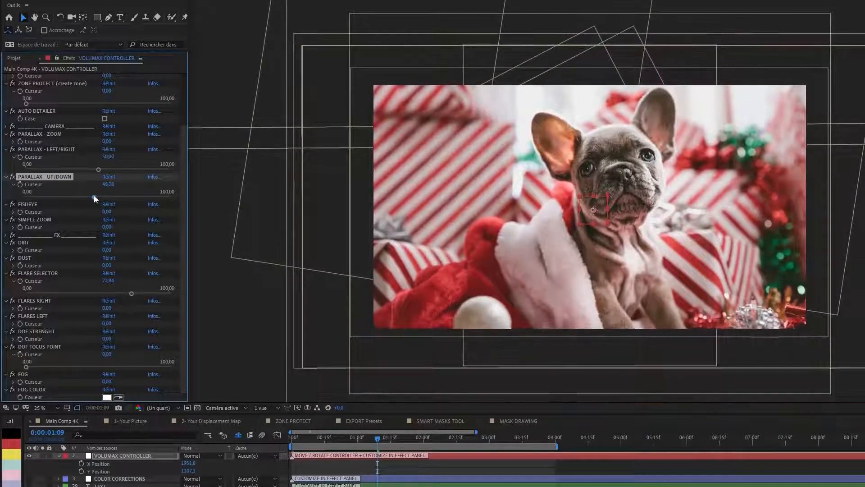
key("ctrl+z")
mouse_move(105, 142)
left_mouse_down()
mouse_move(112, 141)
mouse_move(104, 142)
left_mouse_up()
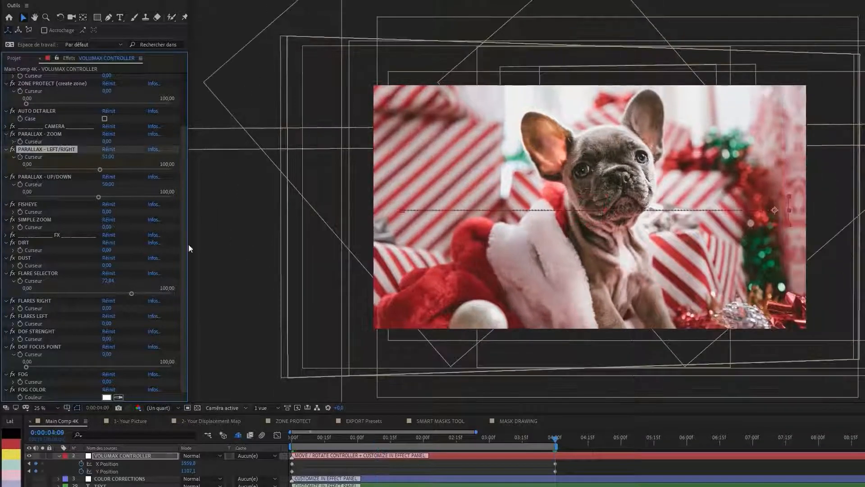
Set the controller's Dirt and Dust to 100 and adjust the left and right flares
left_click(130, 267)
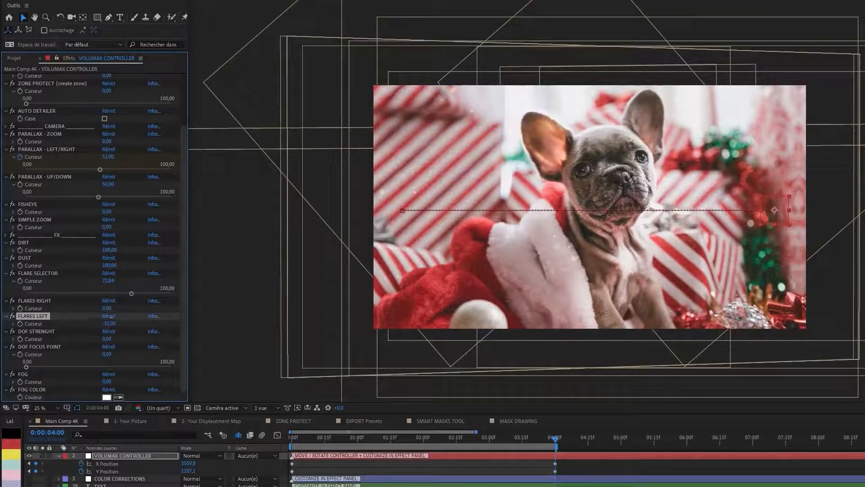
left_click(126, 301)
Grade the scene on the COLOR CORRECTIONS layer by raising Light Leaks Opacity, lowering Gamma and increasing Insta Blue
left_click(125, 478)
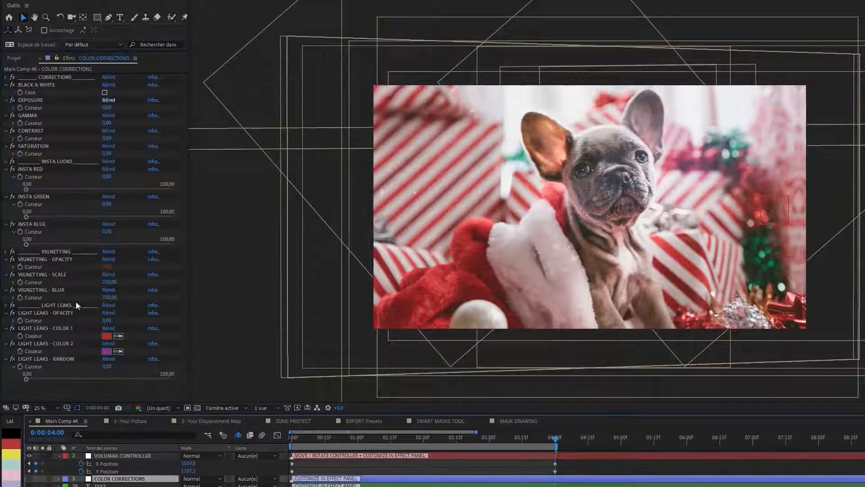
left_click_drag(122, 320, 123, 321)
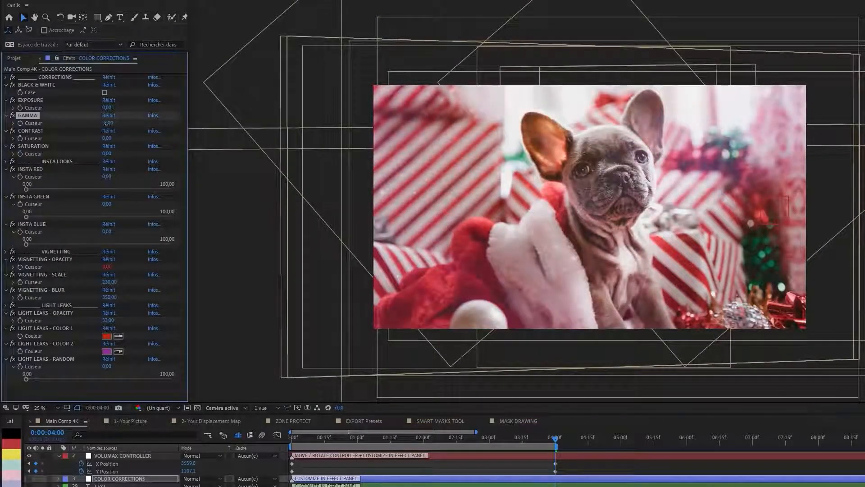
left_click_drag(27, 244, 62, 245)
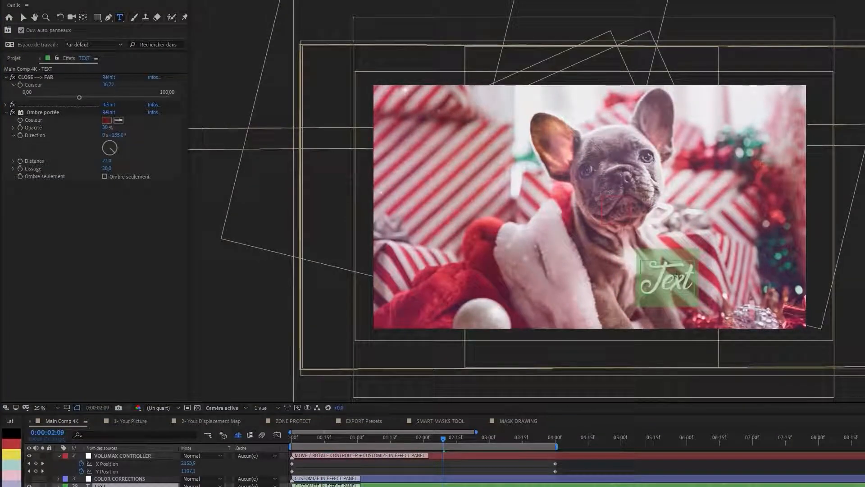
Replace the placeholder title with "Ho Ho Ho !" and lower its CLOSE - FAR depth value
type("Ho Ho Ho !")
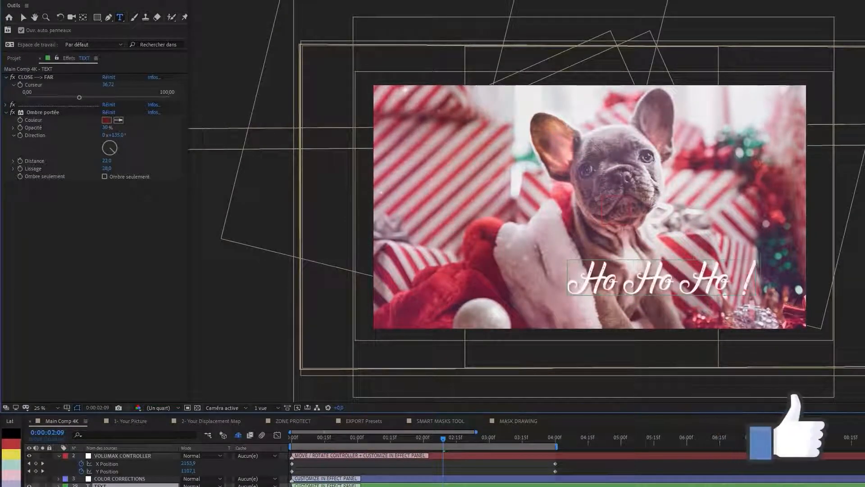
left_click(442, 443)
left_click_drag(442, 443, 419, 443)
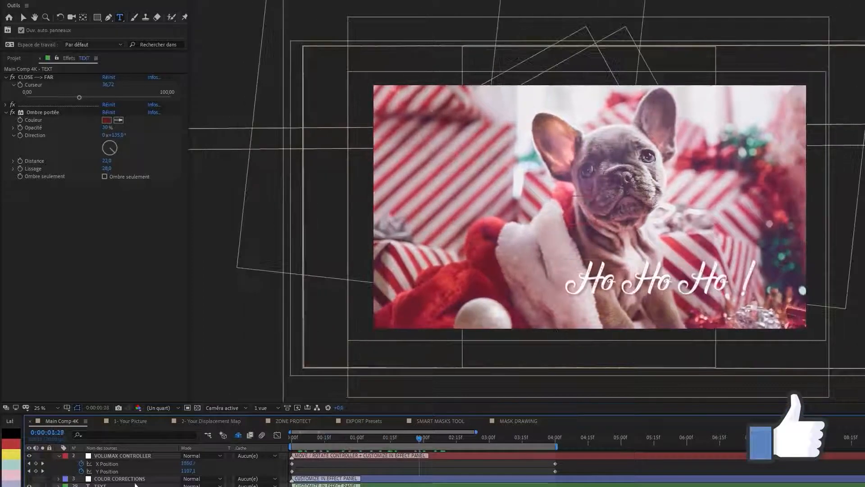
left_click_drag(80, 97, 60, 98)
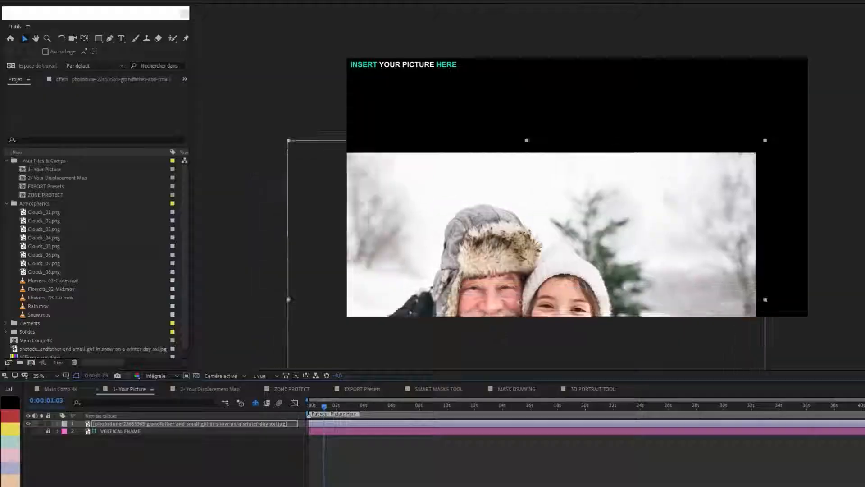
Move and scale the grandfather and girl photo so it fills the 1- Your Picture frame
left_click_drag(591, 165, 644, 63)
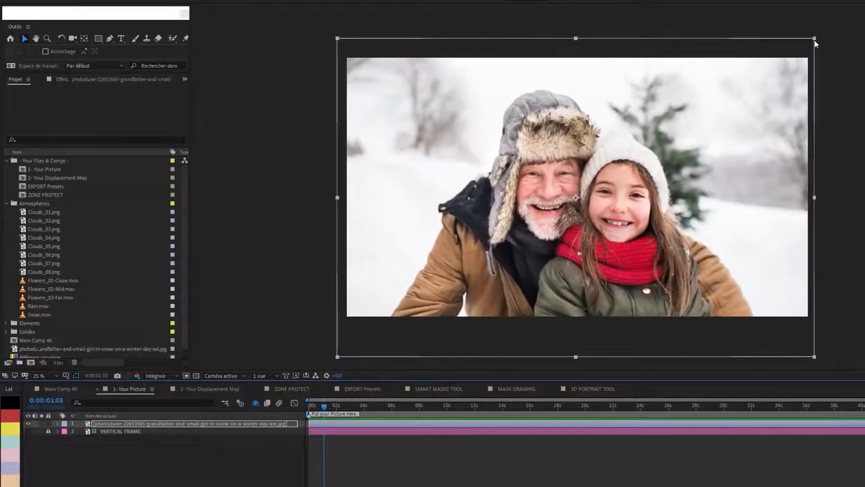
mouse_move(815, 40)
left_mouse_down()
mouse_move(803, 48)
mouse_move(820, 36)
left_mouse_up()
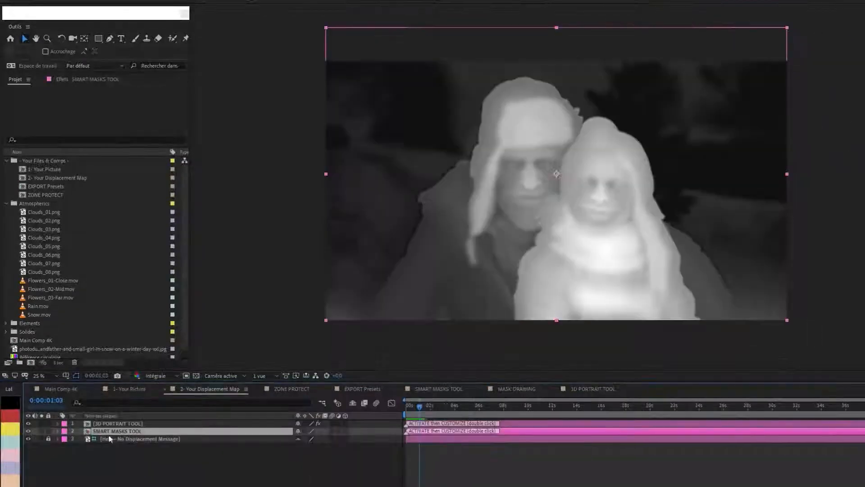
Solo the SMART MASKS TOOL layer in the displacement map composition to examine its depth map without the face details
left_click(41, 431)
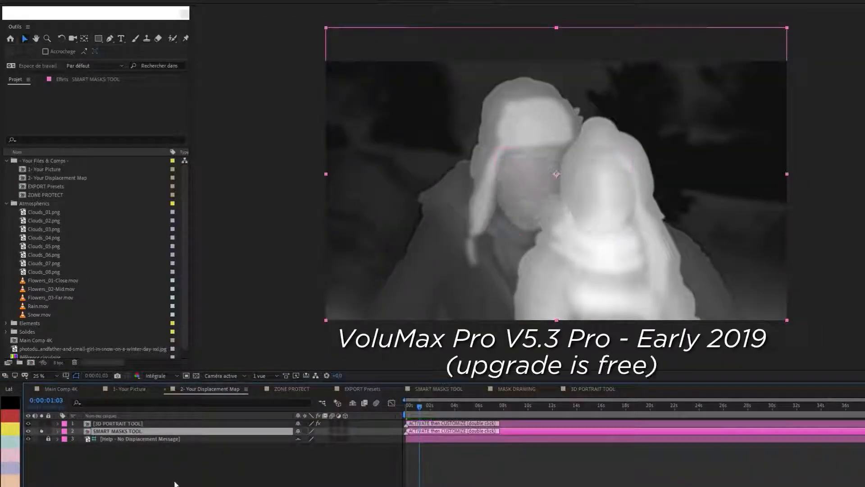
left_click(697, 136)
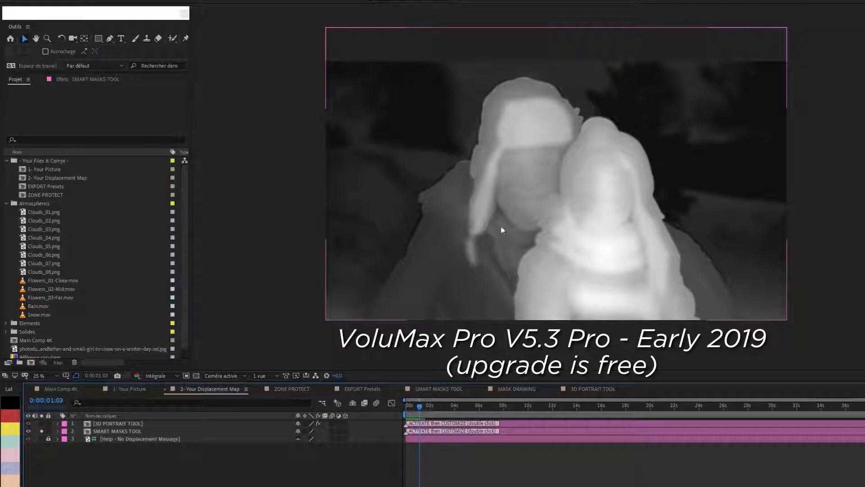
left_click(118, 432)
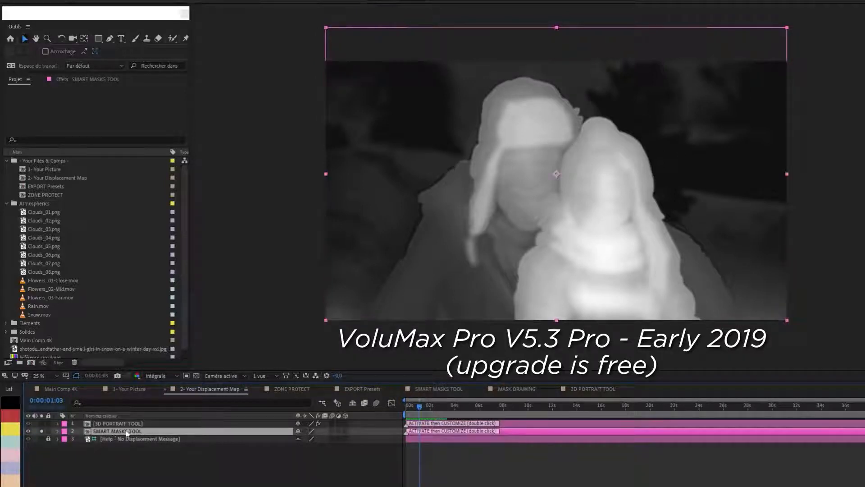
left_click(97, 424)
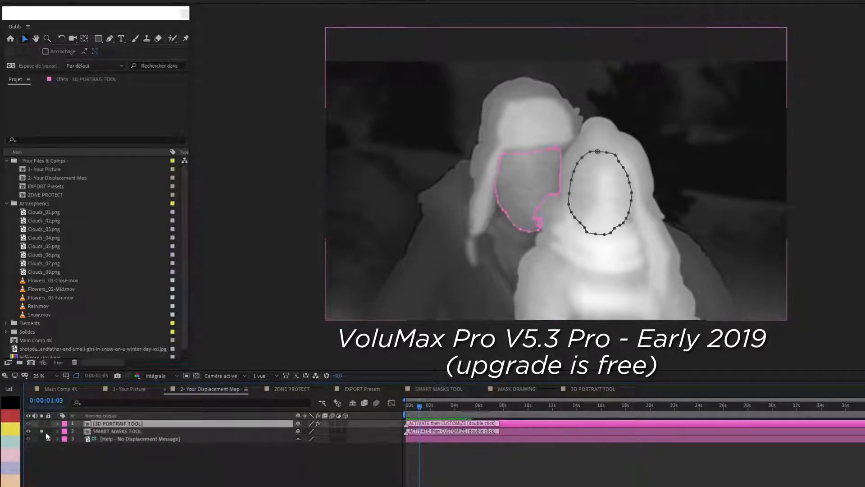
Solo the 3D PORTRAIT TOOL layer instead, examine the two face depth maps up close, and turn its solo off
left_click(40, 432)
left_click(41, 423)
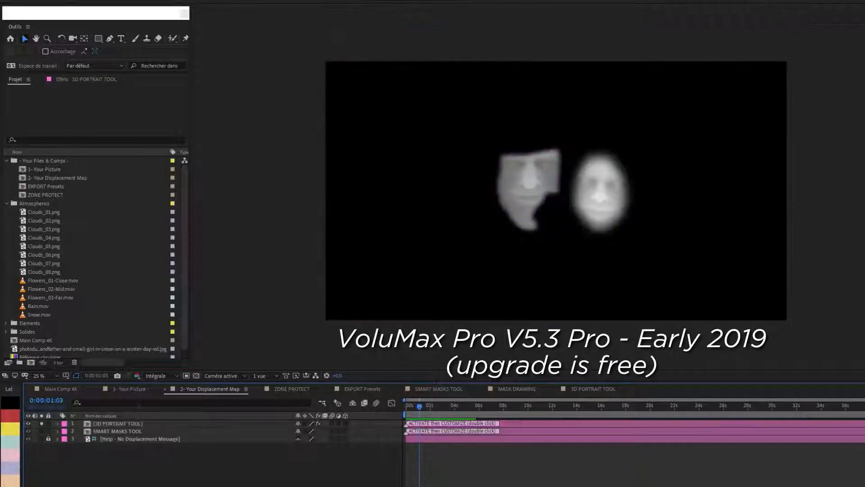
scroll(530, 178, "up", 2)
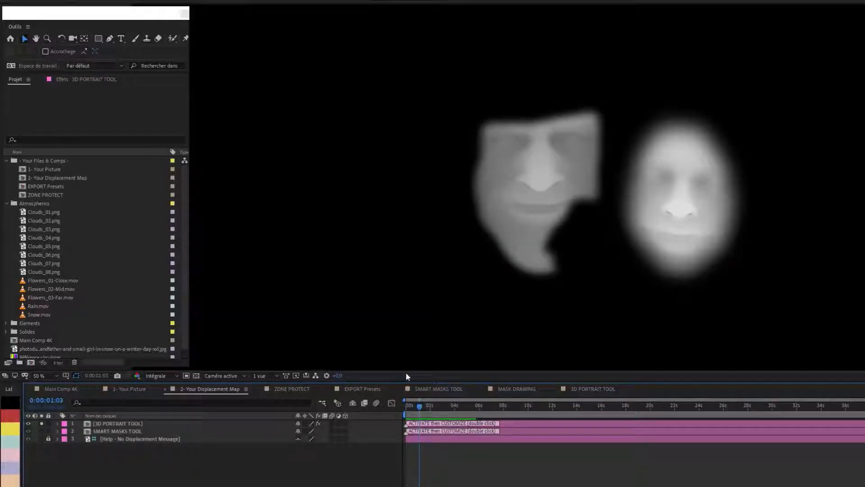
left_click(41, 424)
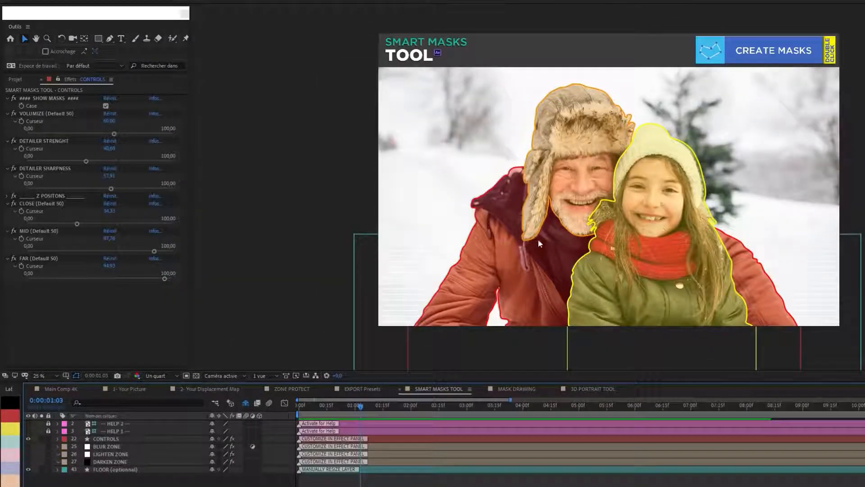
Hide the masks in the Smart Masks controls, drop Volumize and Detailer Strength to 0, and raise Volumize again
left_click(51, 100)
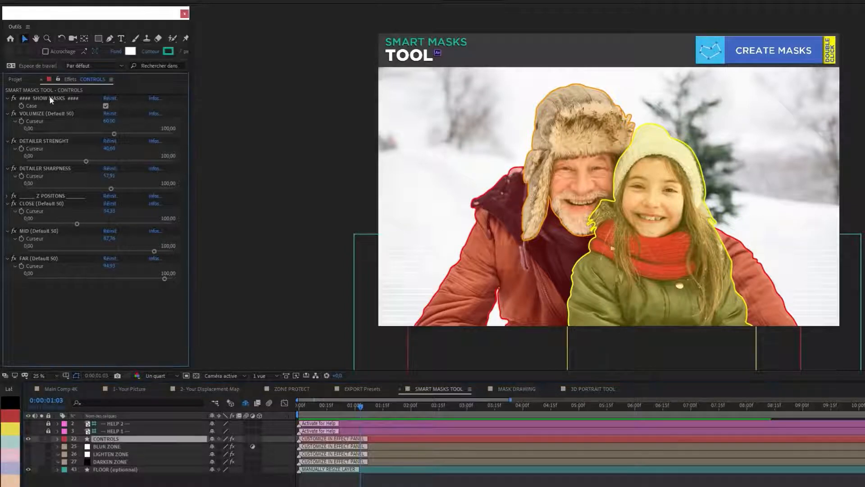
left_click(51, 99)
left_click(106, 106)
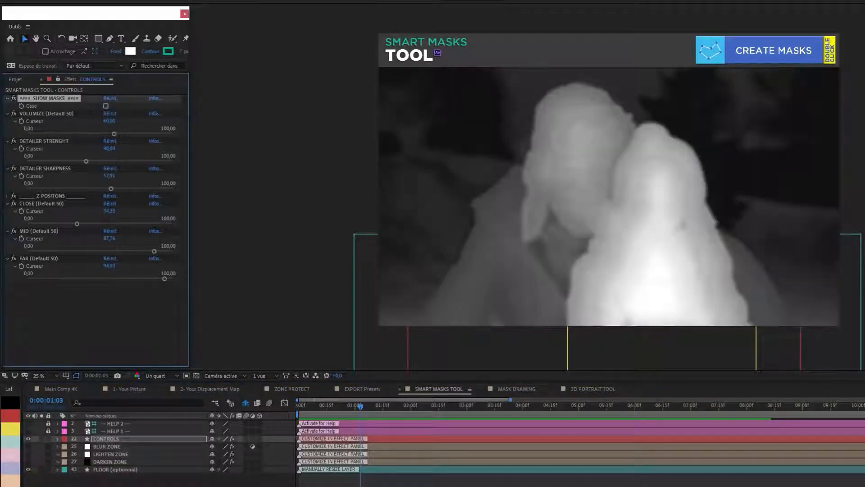
left_click_drag(114, 134, 16, 138)
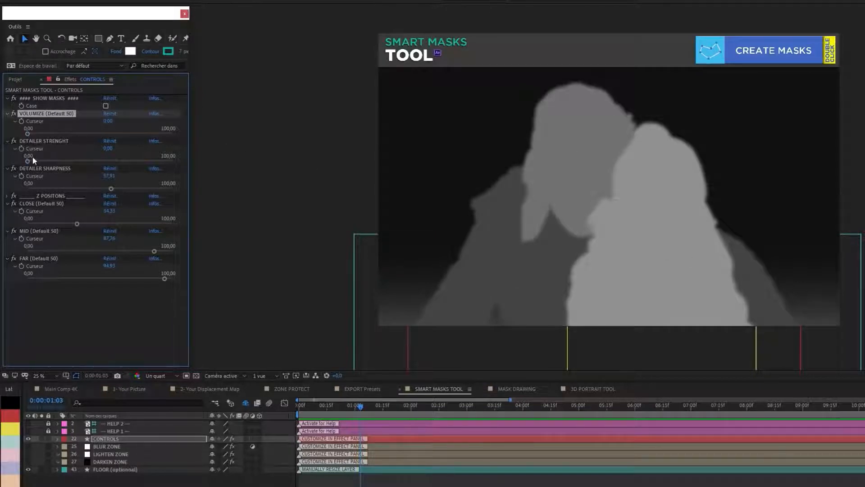
left_click_drag(49, 136, 118, 136)
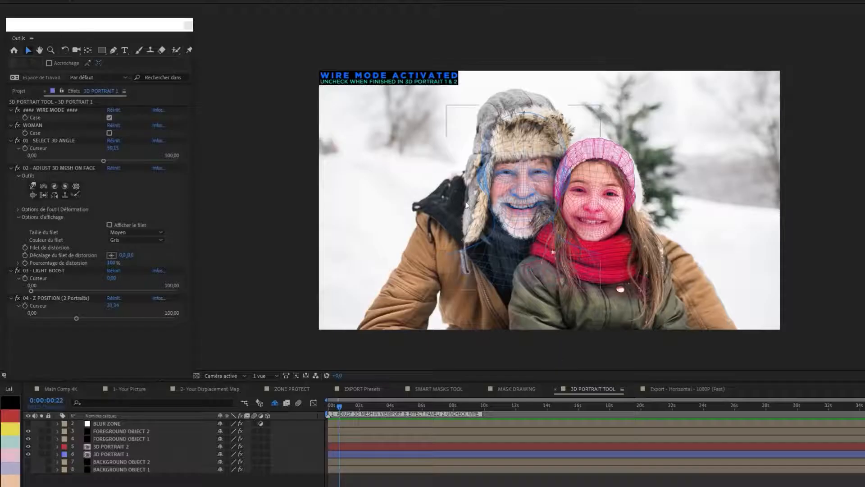
Select the 3D portrait layers in the 3D PORTRAIT TOOL and examine how their wire meshes fit the man's and girl's faces
left_click_drag(469, 200, 478, 199)
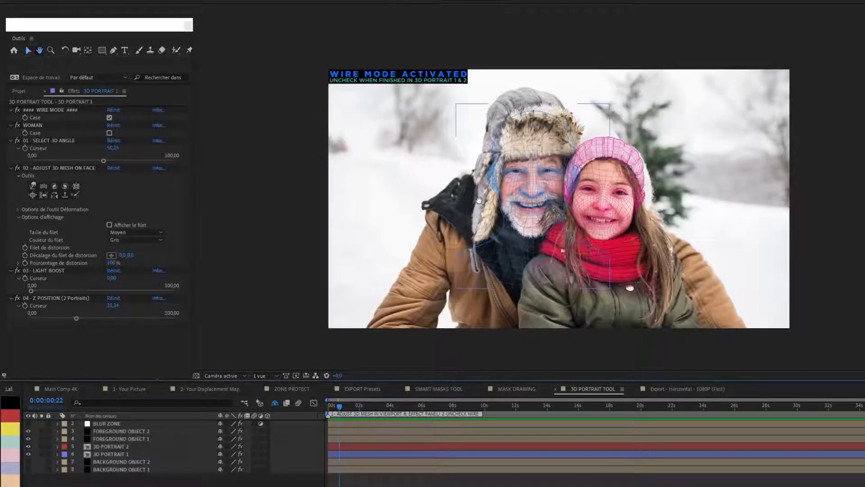
left_click(531, 218)
left_click(608, 221)
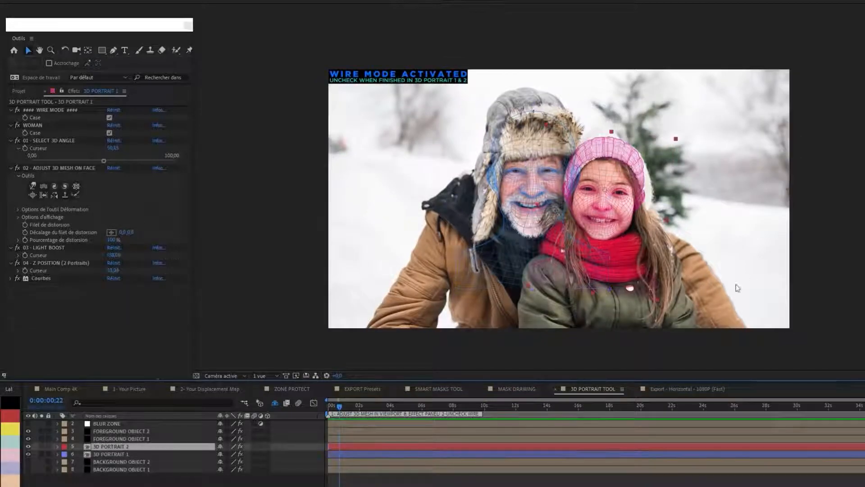
scroll(583, 220, "up", 2)
left_click(563, 479)
scroll(335, 185, "up", 1)
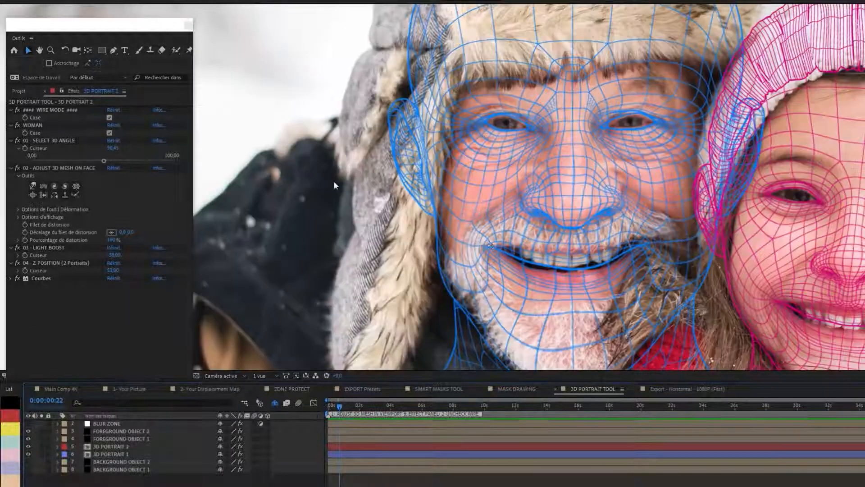
Warp the 3D PORTRAIT 1 mesh around the man's ear and hat flap to fit his head
mouse_move(798, 307)
left_mouse_down()
mouse_move(681, 260)
mouse_move(670, 263)
left_mouse_up()
left_click(430, 169)
left_click_drag(426, 166, 400, 165)
left_click_drag(362, 89, 359, 100)
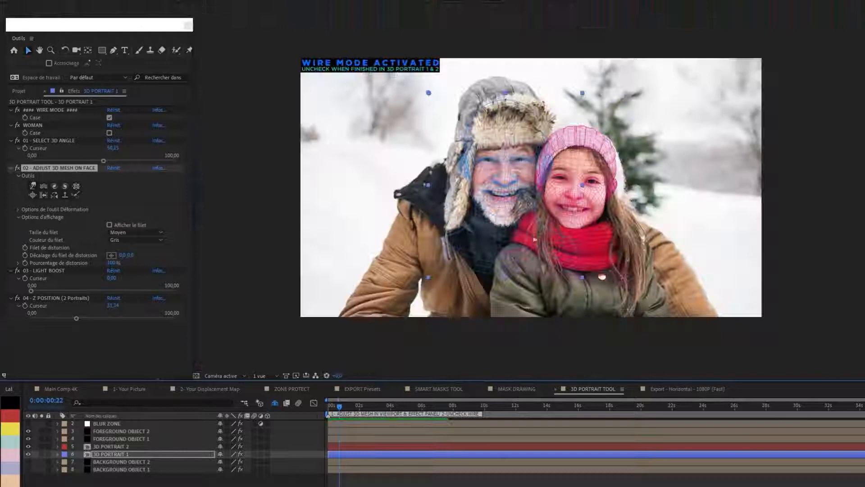
Turn off wire mode on the 3D PORTRAIT 1 and 3D PORTRAIT 2 layers
left_click(112, 454)
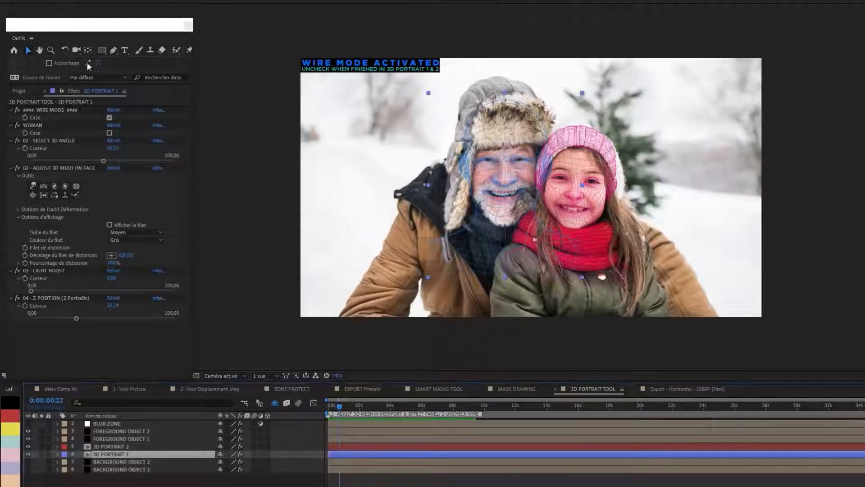
left_click(109, 118)
left_click(116, 447)
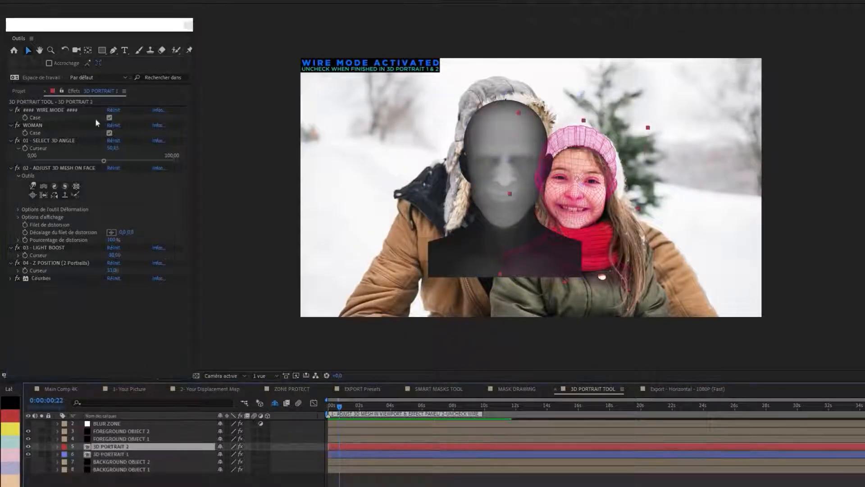
left_click(109, 117)
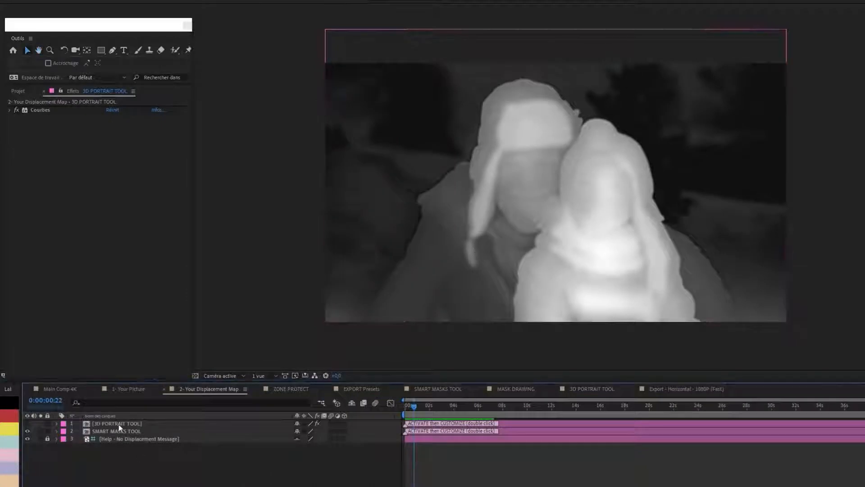
Make the 3D PORTRAIT TOOL layer visible in the 2- Your Displacement Map composition and deselect everything
left_click(108, 426)
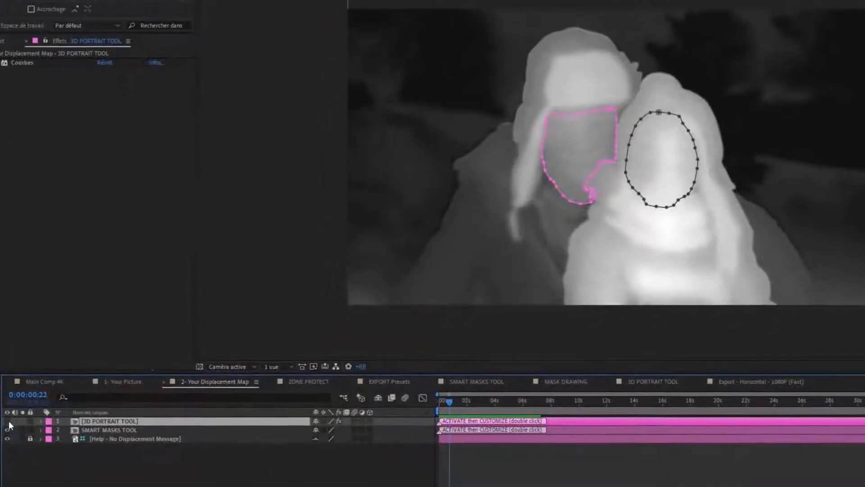
left_click(7, 425)
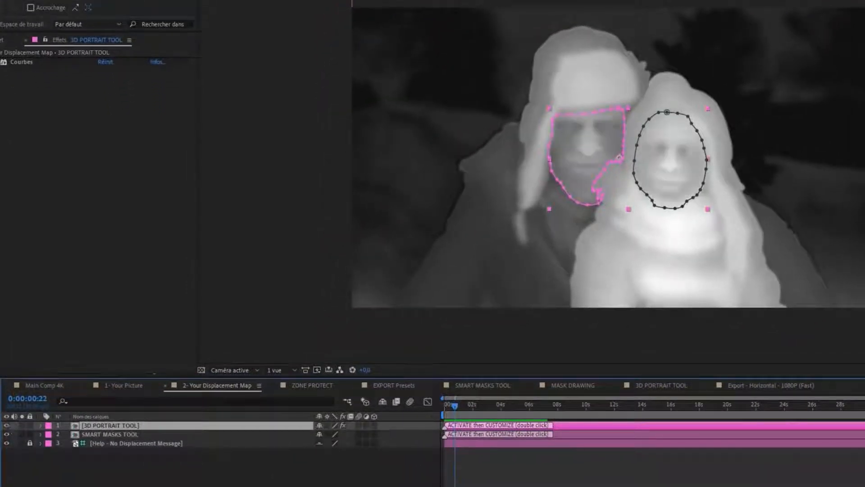
key("ctrl+shift+a")
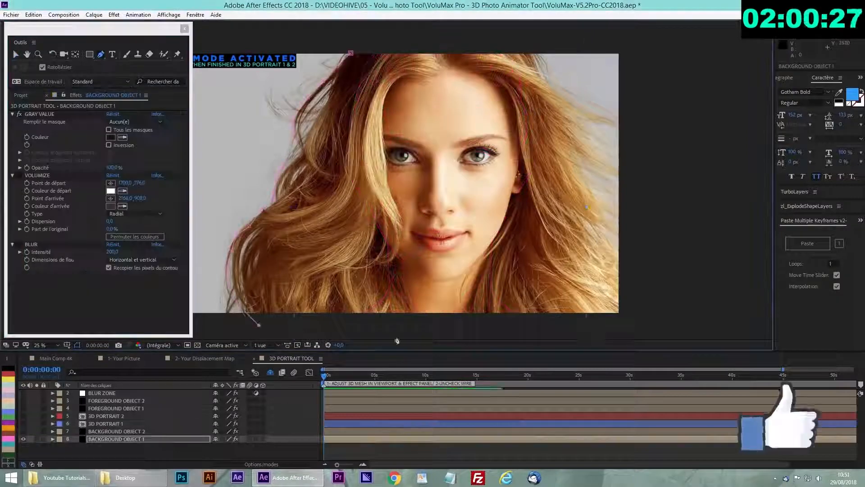
Show the FOREGROUND OBJECT 1 layer and draw a mask on it around the woman's main hair volume
left_click(23, 409)
left_click(117, 409)
left_click(400, 47)
left_click(627, 305)
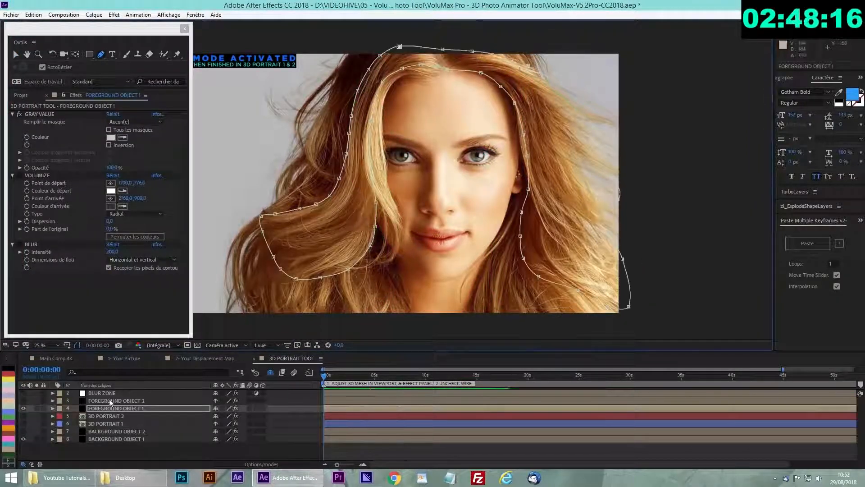
Show the FOREGROUND OBJECT 2 layer and draw masks on it around the woman's front hair strands
left_click(109, 401)
left_click(23, 400)
left_click(436, 77)
left_click(362, 266)
left_click(554, 219)
Show the 3D PORTRAIT 1 face depth with its wire mode off, and select the BACKGROUND OBJECT 1 layer
left_click(23, 424)
left_click(106, 423)
left_click(109, 121)
left_click(117, 439)
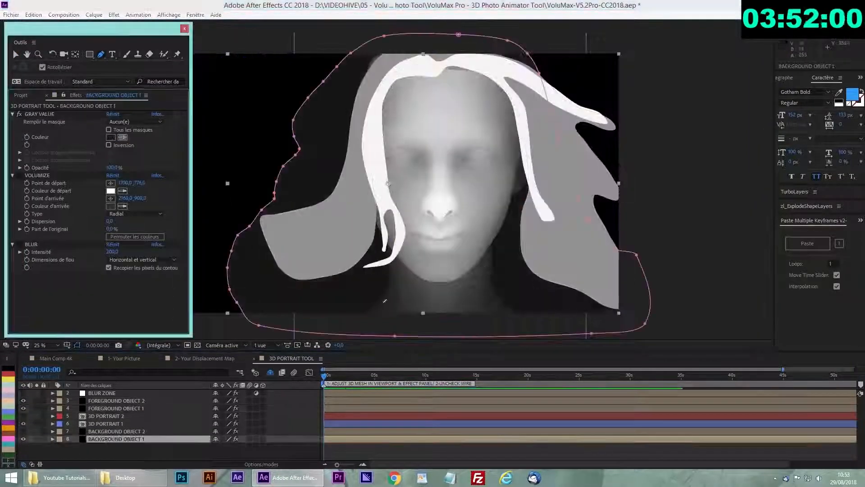
Enable the BLUR effect on FOREGROUND OBJECT 2 and lower its intensity
left_click(116, 401)
left_click(19, 244)
left_click_drag(112, 252, 65, 253)
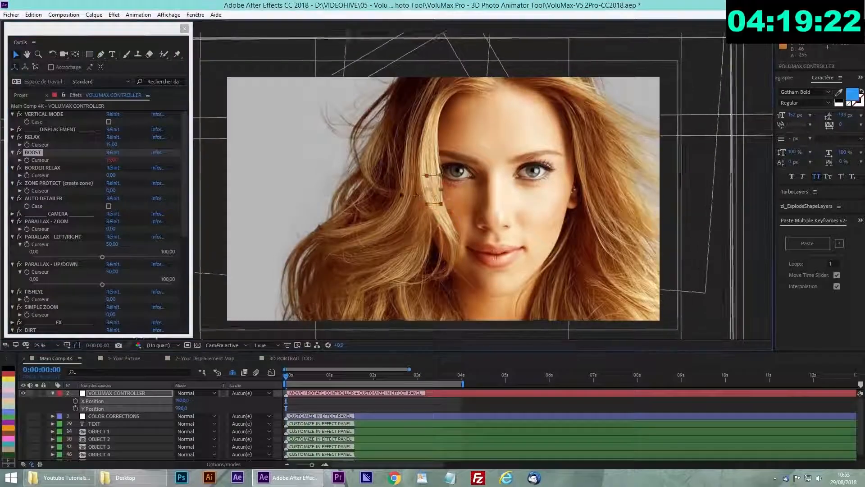
Move the VOLUMAX CONTROLLER around in Main Comp 4K to preview the woman portrait's parallax
left_click_drag(425, 193, 242, 221)
left_click_drag(302, 243, 448, 193)
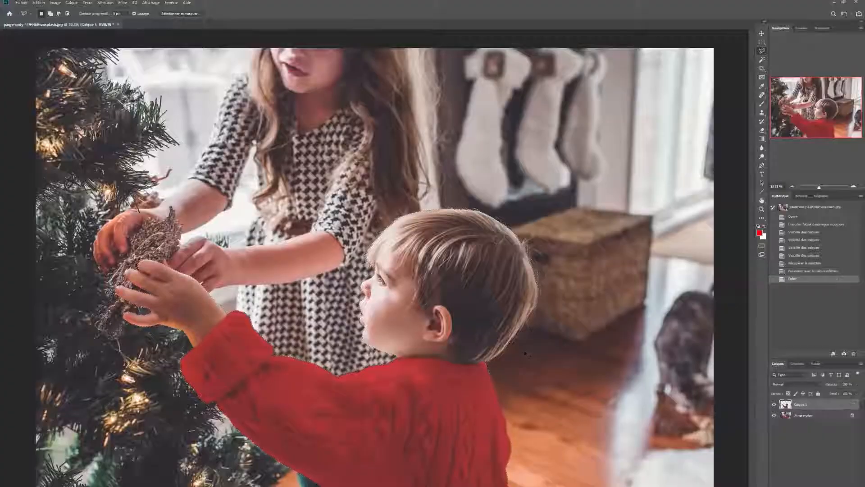
In Photoshop, replace the selected boy on the background layer with a Content-Aware fill in Normal mode at 100% opacity
left_click(774, 415)
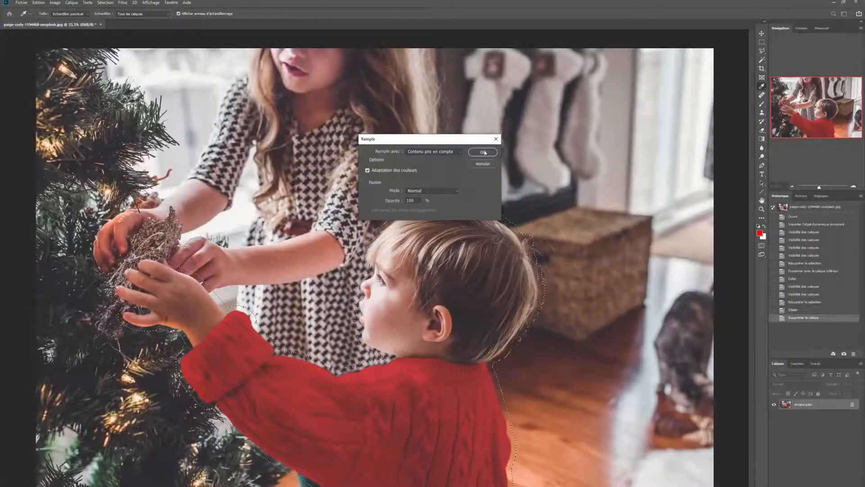
left_click(483, 152)
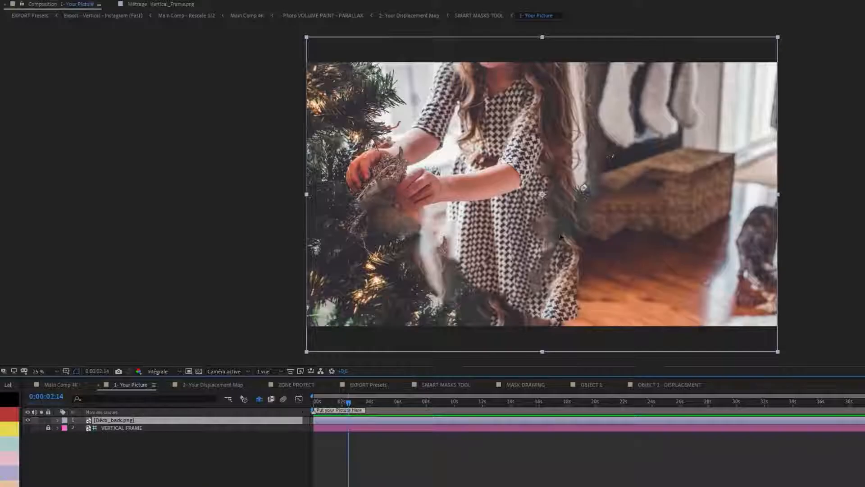
Raise Volumize and Detailer Strength in the SMART MASKS TOOL controls for the Déco_back.png picture in After Effects
key("ctrl+z")
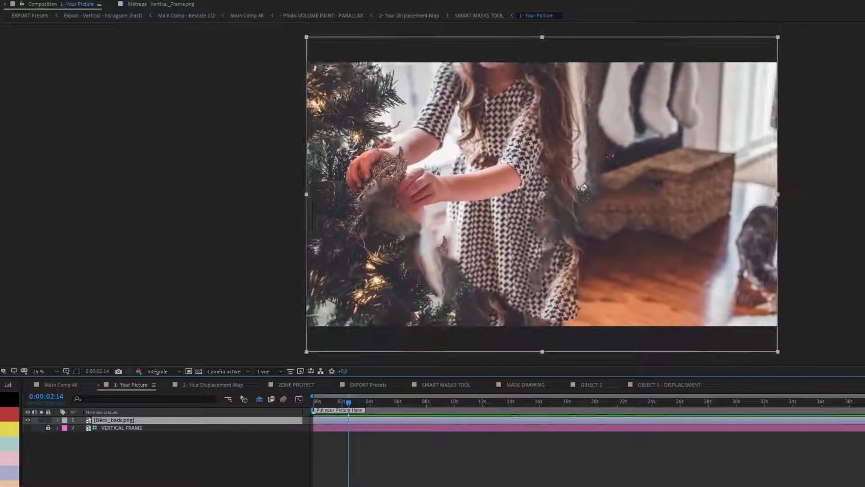
left_click(155, 450)
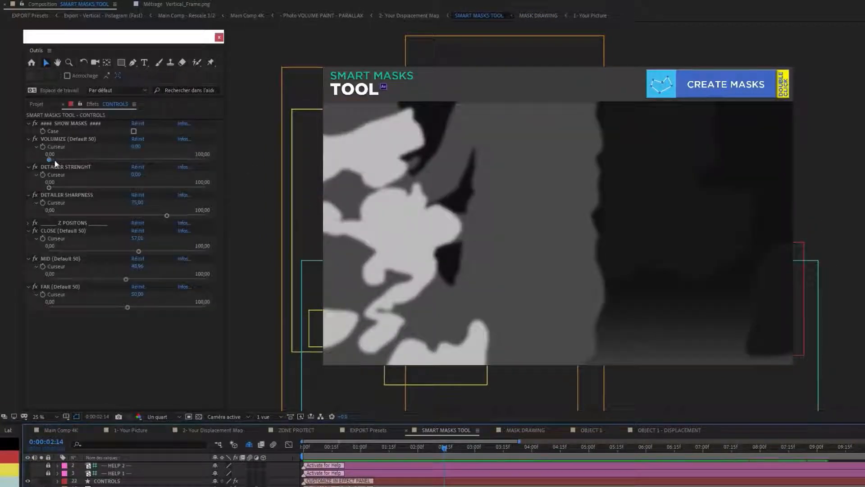
left_click_drag(55, 160, 154, 161)
left_click_drag(50, 188, 130, 189)
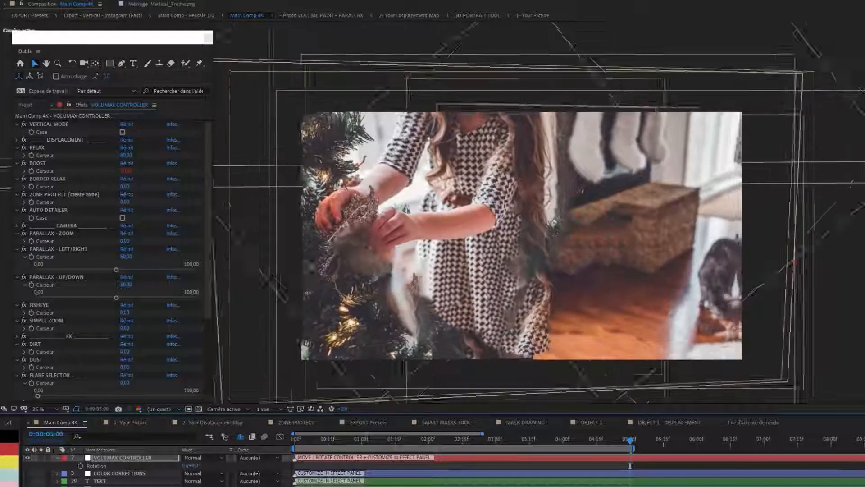
Move the VOLUMAX CONTROLLER and vary Parallax - Zoom to preview the Christmas background's depth in Main Comp 4K
left_click_drag(492, 92, 216, 226)
mouse_move(125, 241)
left_mouse_down()
mouse_move(170, 233)
mouse_move(128, 247)
left_mouse_up()
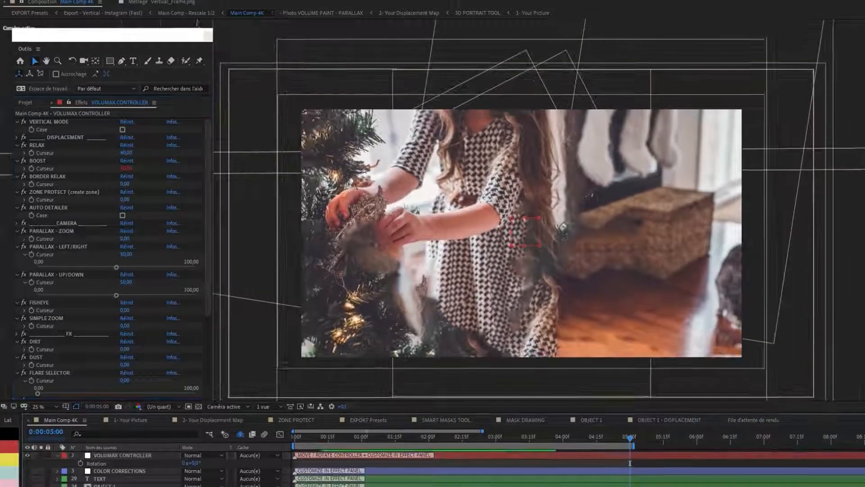
Make OBJECT 1 visible in Main Comp 4K, open its composition and position the Déco_kid.png cutout in the frame
left_click(101, 479)
left_click(95, 486)
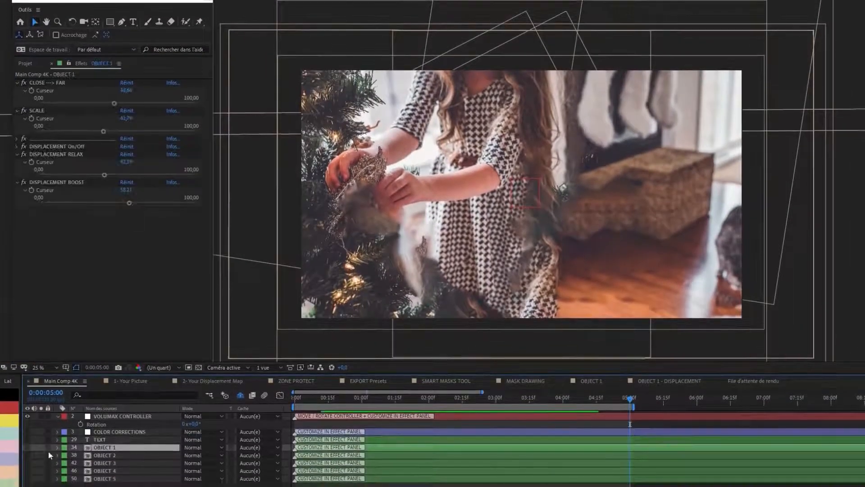
left_click(27, 447)
double_click(147, 451)
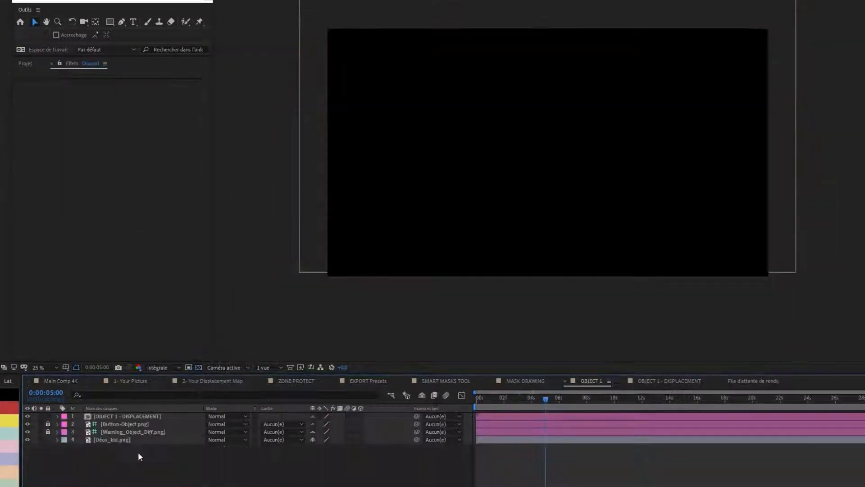
left_click(558, 211)
left_click_drag(522, 204, 527, 257)
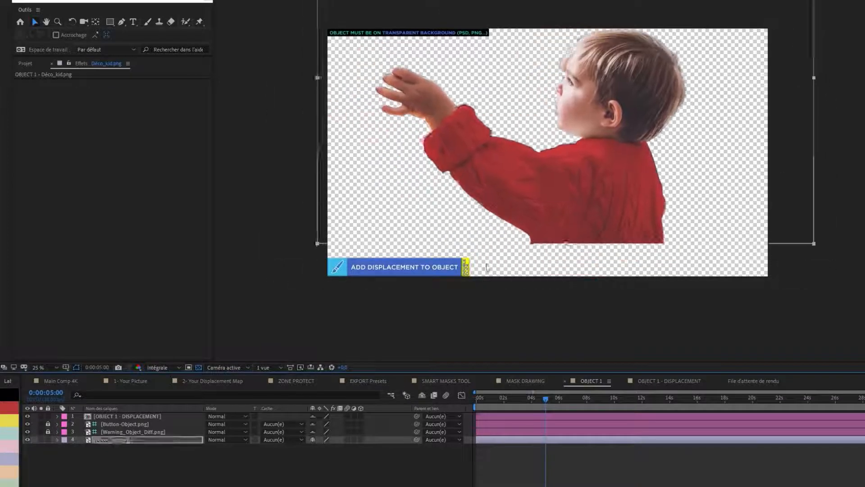
Open OBJECT 1's displacement map, try a higher Sharp / Blurry value and undo it
double_click(366, 273)
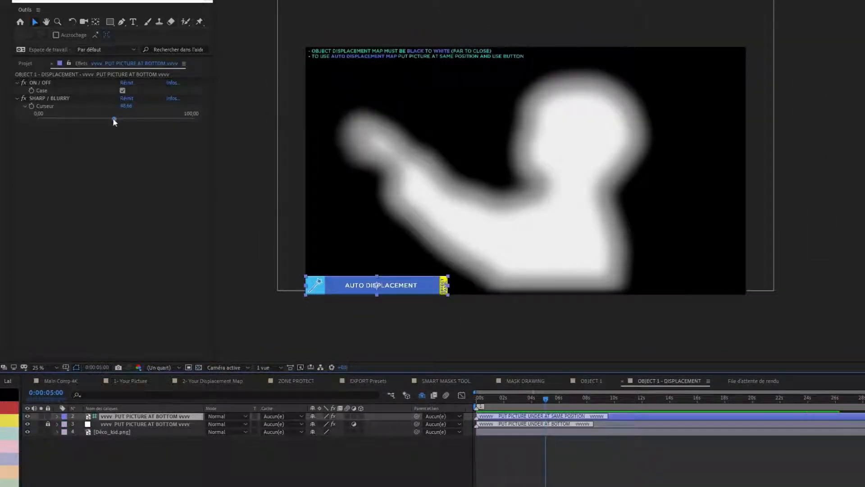
left_click_drag(114, 120, 160, 119)
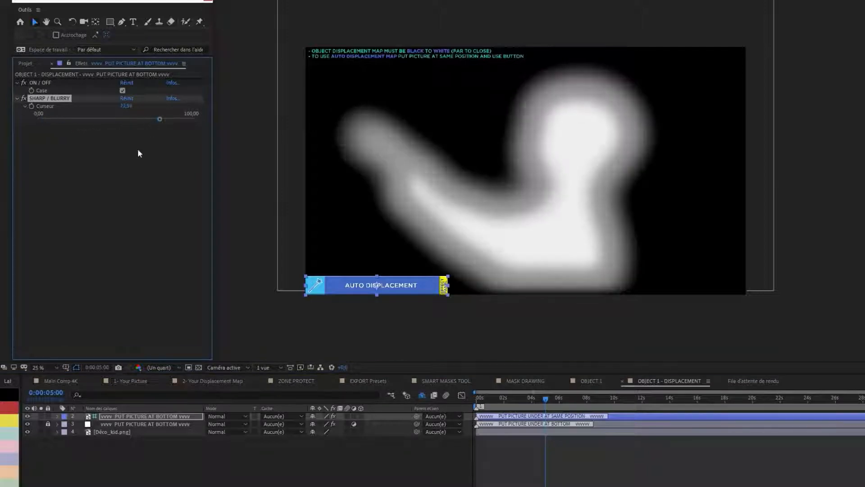
key("ctrl+z")
Return to Main Comp 4K and try shifting OBJECT 1's position and its CLOSE --> FAR depth
left_click(253, 379)
left_click(88, 382)
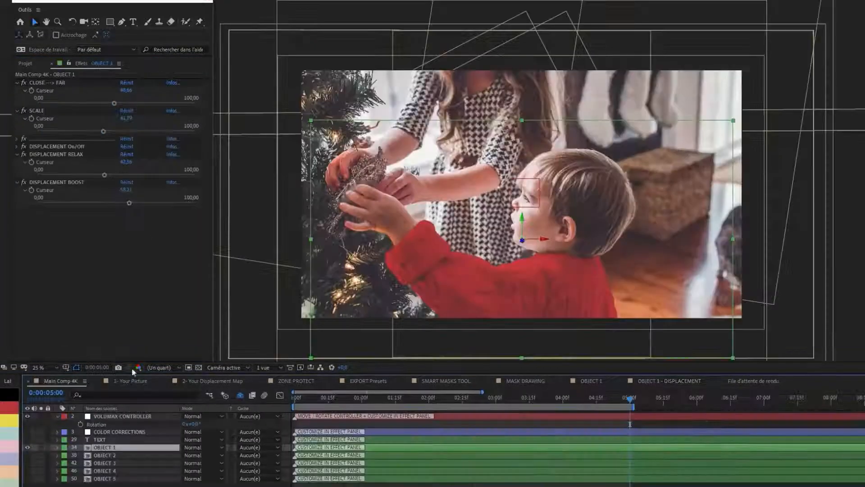
mouse_move(532, 228)
left_mouse_down()
mouse_move(531, 167)
mouse_move(456, 138)
mouse_move(450, 225)
mouse_move(565, 221)
mouse_move(522, 240)
left_mouse_up()
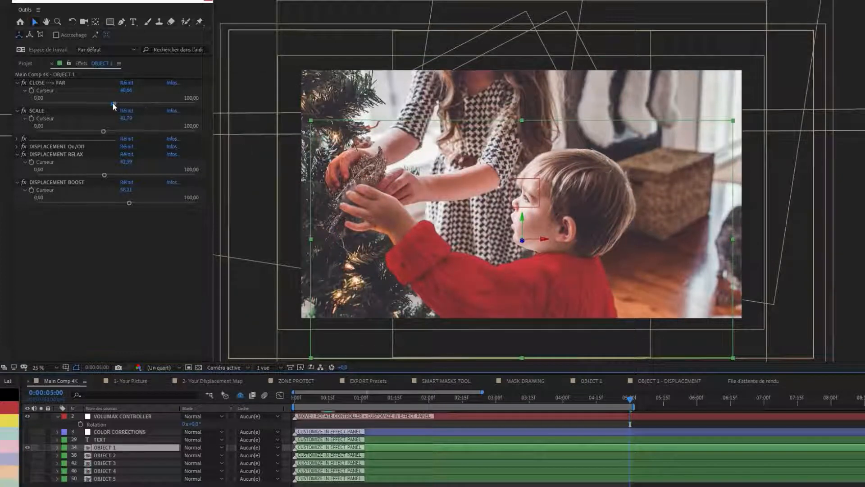
mouse_move(113, 102)
left_mouse_down()
mouse_move(74, 101)
mouse_move(189, 103)
mouse_move(114, 103)
left_mouse_up()
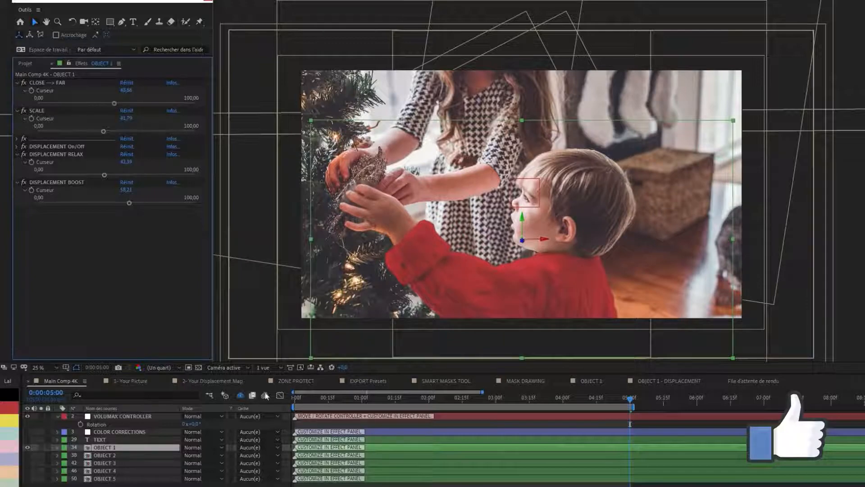
Move the VOLUMAX CONTROLLER onto the Christmas tree and try other Displacement Relax and Boost values on OBJECT 1
left_click(122, 416)
left_click_drag(525, 193, 314, 186)
left_click(112, 449)
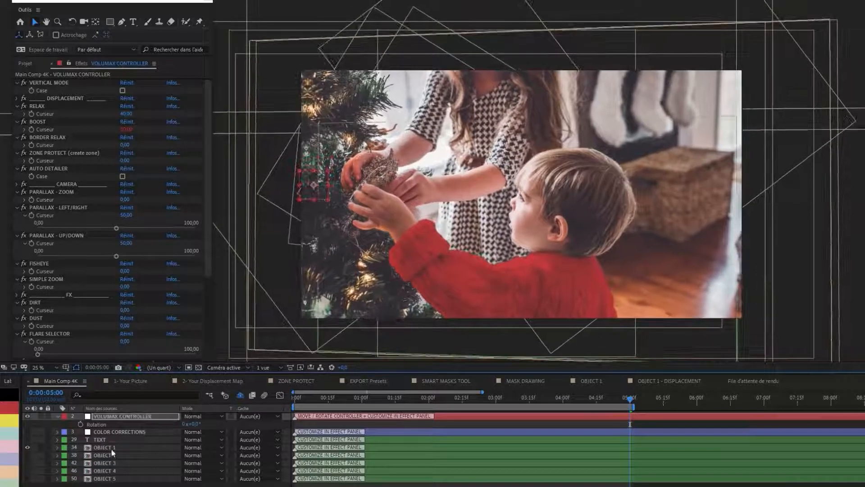
mouse_move(105, 176)
left_mouse_down()
mouse_move(161, 179)
mouse_move(60, 176)
mouse_move(115, 178)
left_mouse_up()
key("ctrl+z")
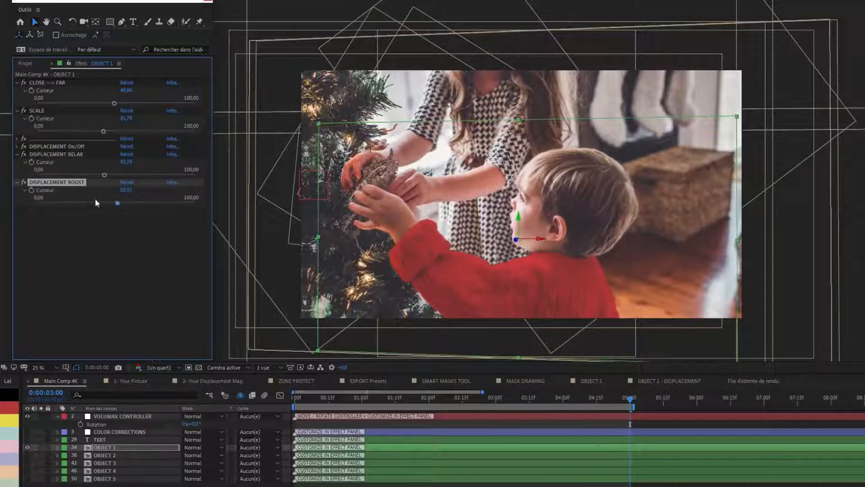
Set the VOLUMAX CONTROLLER's DOF Strength to 47 and raise its DOF Focus Point
left_click(411, 417)
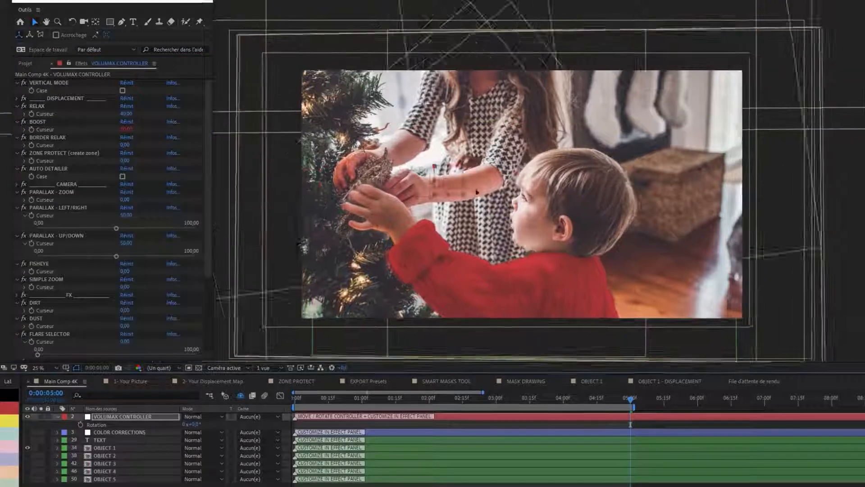
scroll(42, 291, "down", 5)
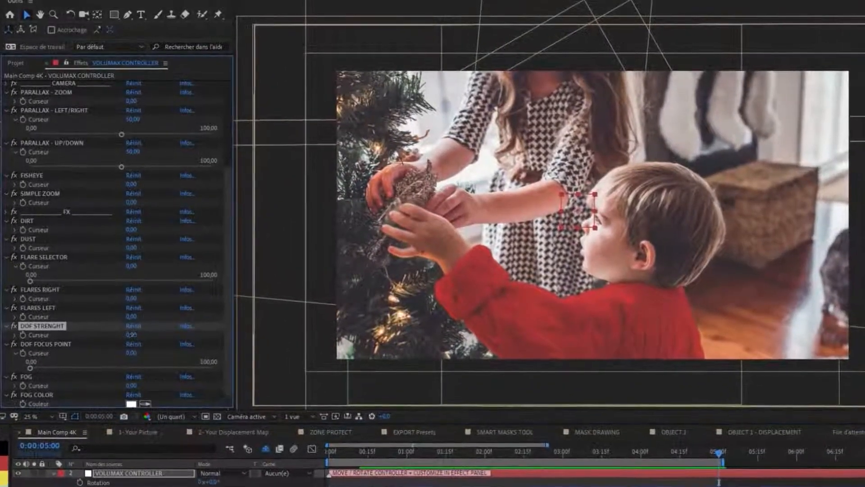
left_click_drag(148, 334, 155, 334)
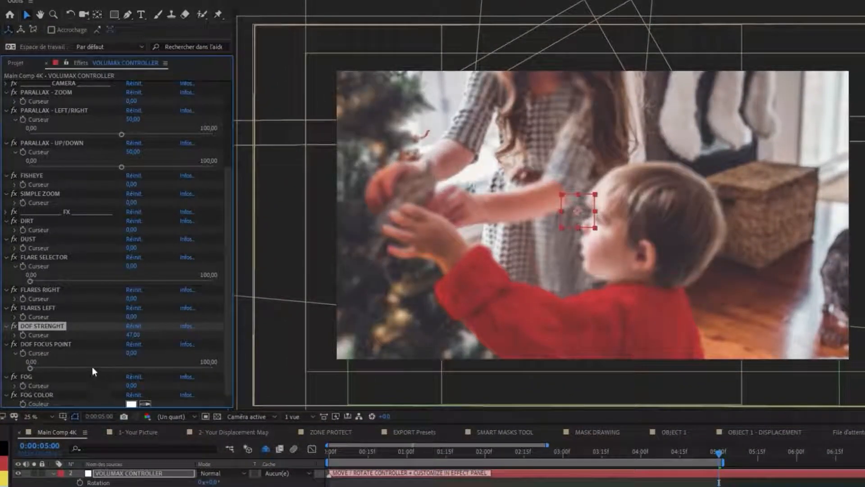
left_click_drag(41, 369, 165, 370)
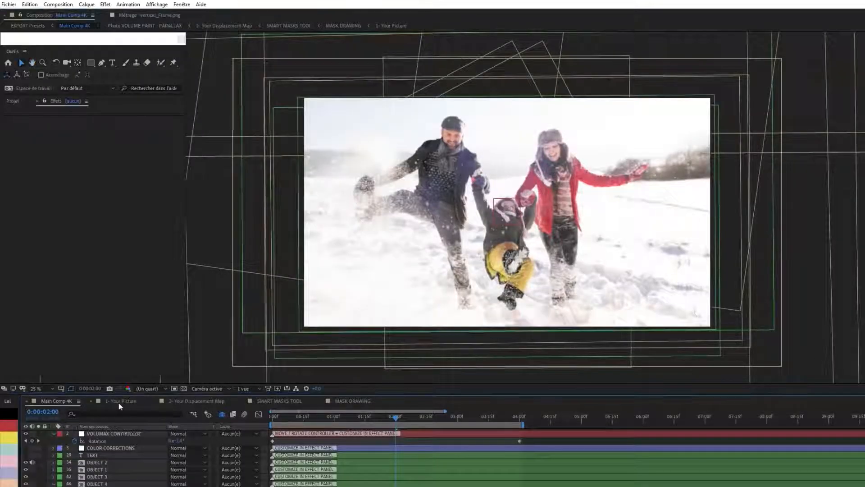
Examine the family scene's snowy background in 1- Your Picture and its depth map in the SMART MASKS TOOL
left_click(122, 402)
key("h")
left_click_drag(452, 265, 503, 263)
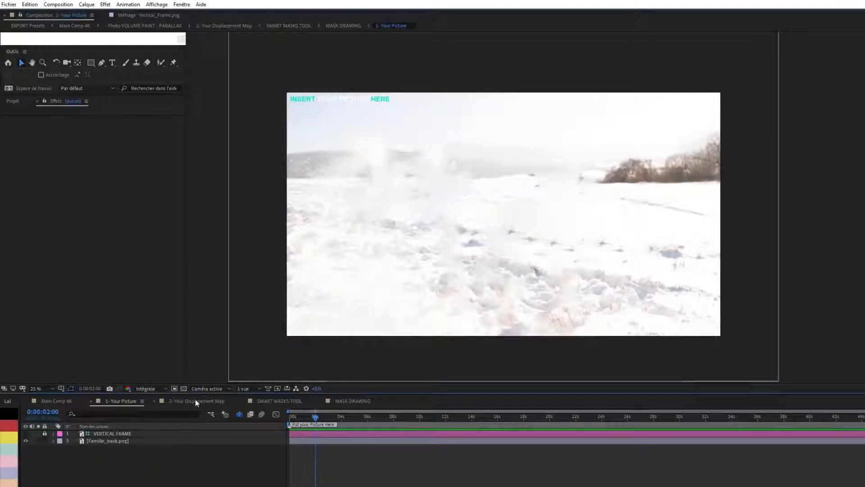
left_click(280, 400)
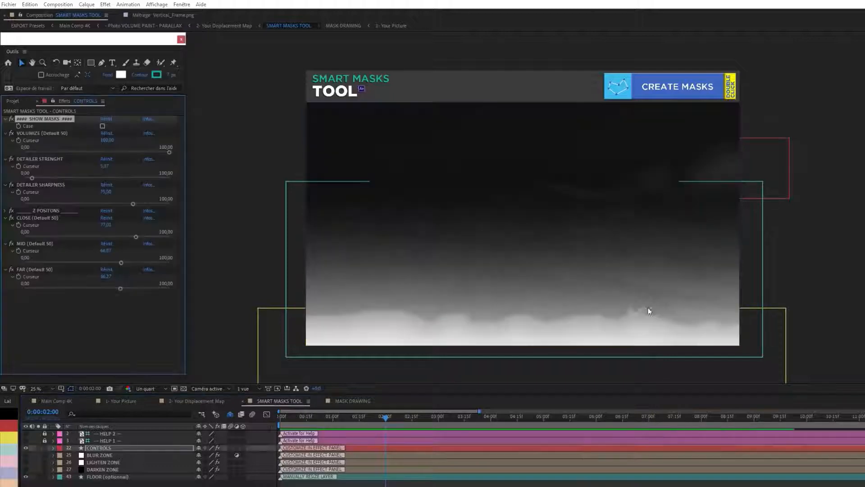
Try moving the VOLUMAX CONTROLLER and varying Parallax - Zoom and Parallax - Up/Down on the snowy background in Main Comp 4K
left_click(56, 401)
mouse_move(515, 222)
left_mouse_down()
mouse_move(473, 244)
mouse_move(351, 270)
mouse_move(386, 131)
mouse_move(680, 117)
mouse_move(653, 293)
mouse_move(561, 353)
mouse_move(320, 131)
mouse_move(505, 64)
mouse_move(705, 205)
mouse_move(514, 231)
left_mouse_up()
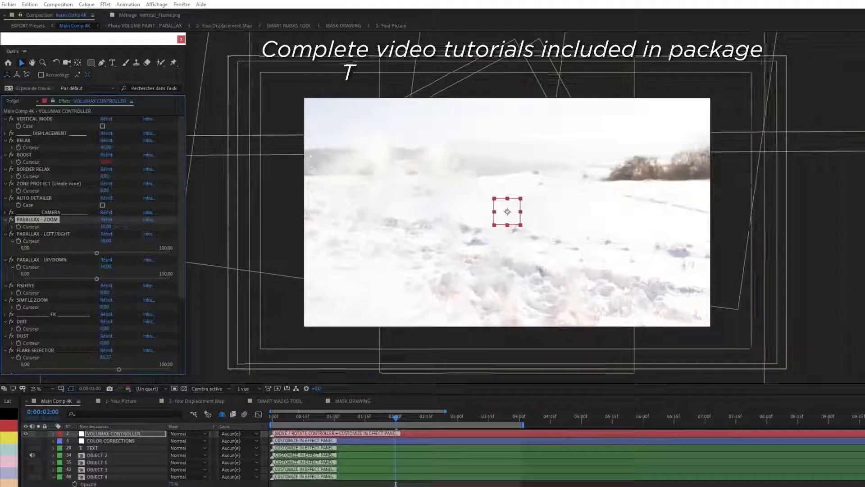
left_click_drag(122, 226, 103, 227)
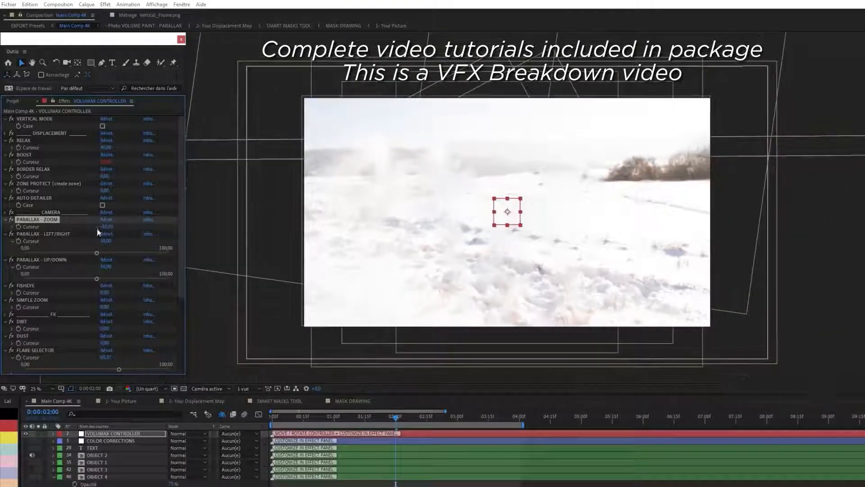
left_click_drag(97, 278, 67, 279)
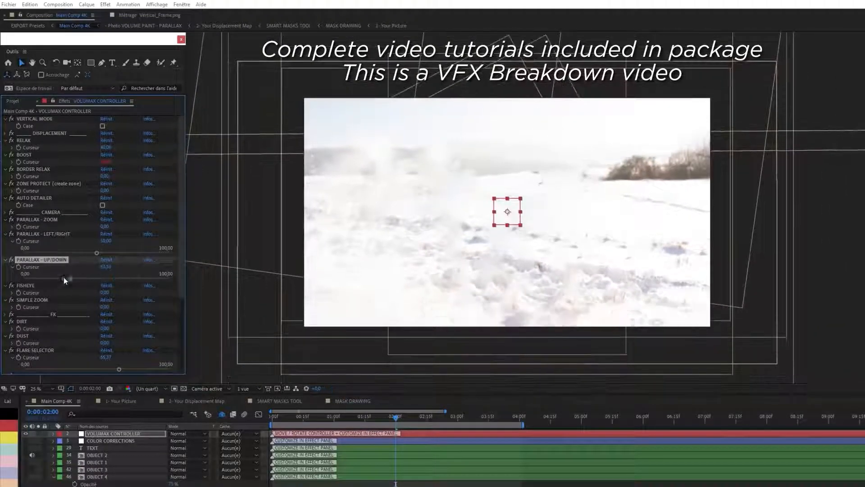
Select OBJECT 1 and scrub the timeline to preview the family cutout's puppet-pin animation
left_click(87, 463)
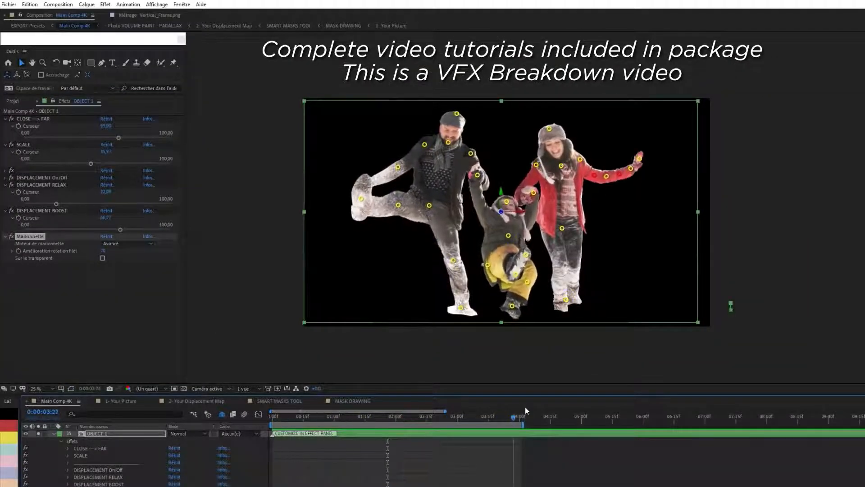
left_click_drag(323, 424, 489, 414)
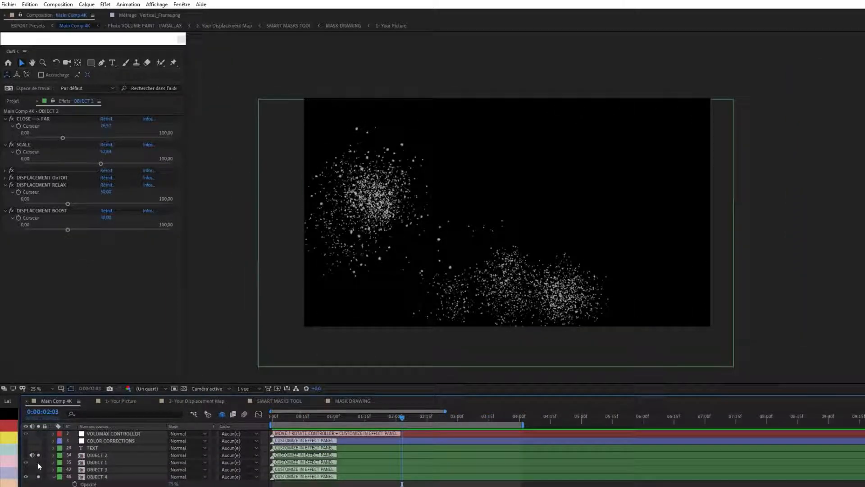
Move the VOLUMAX CONTROLLER around to preview the parallax of the family, snow particles and background
left_click(100, 433)
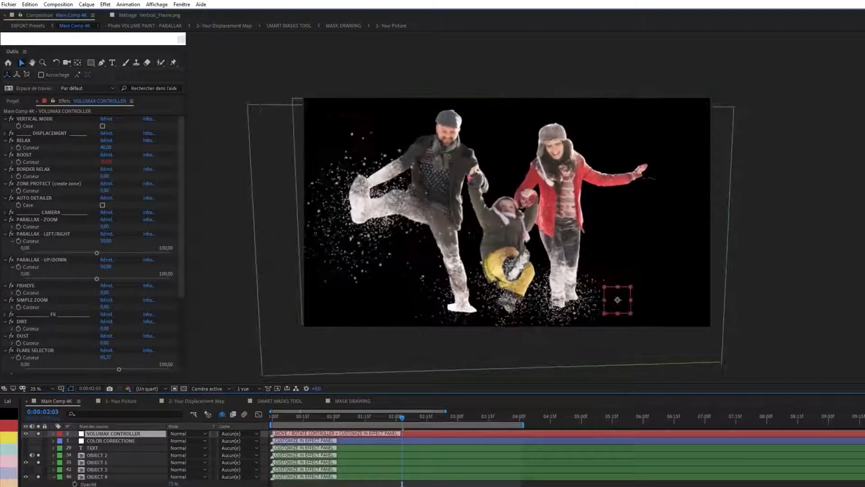
left_click_drag(540, 72, 282, 180)
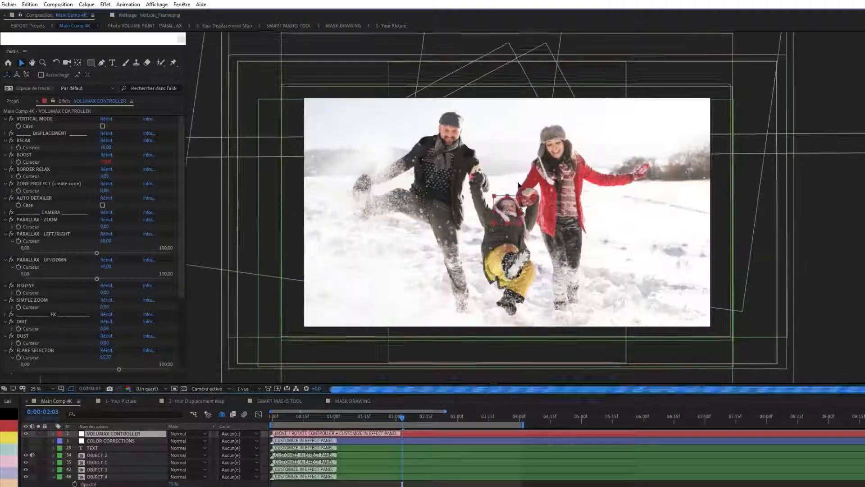
left_click_drag(508, 212, 430, 203)
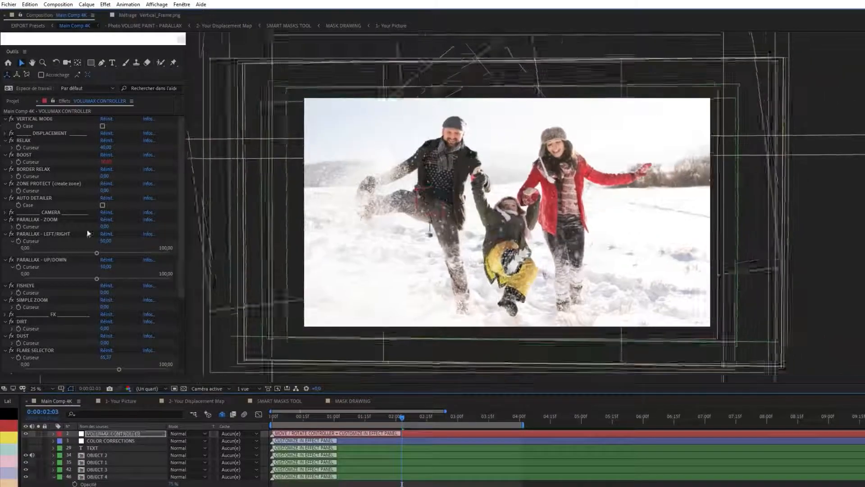